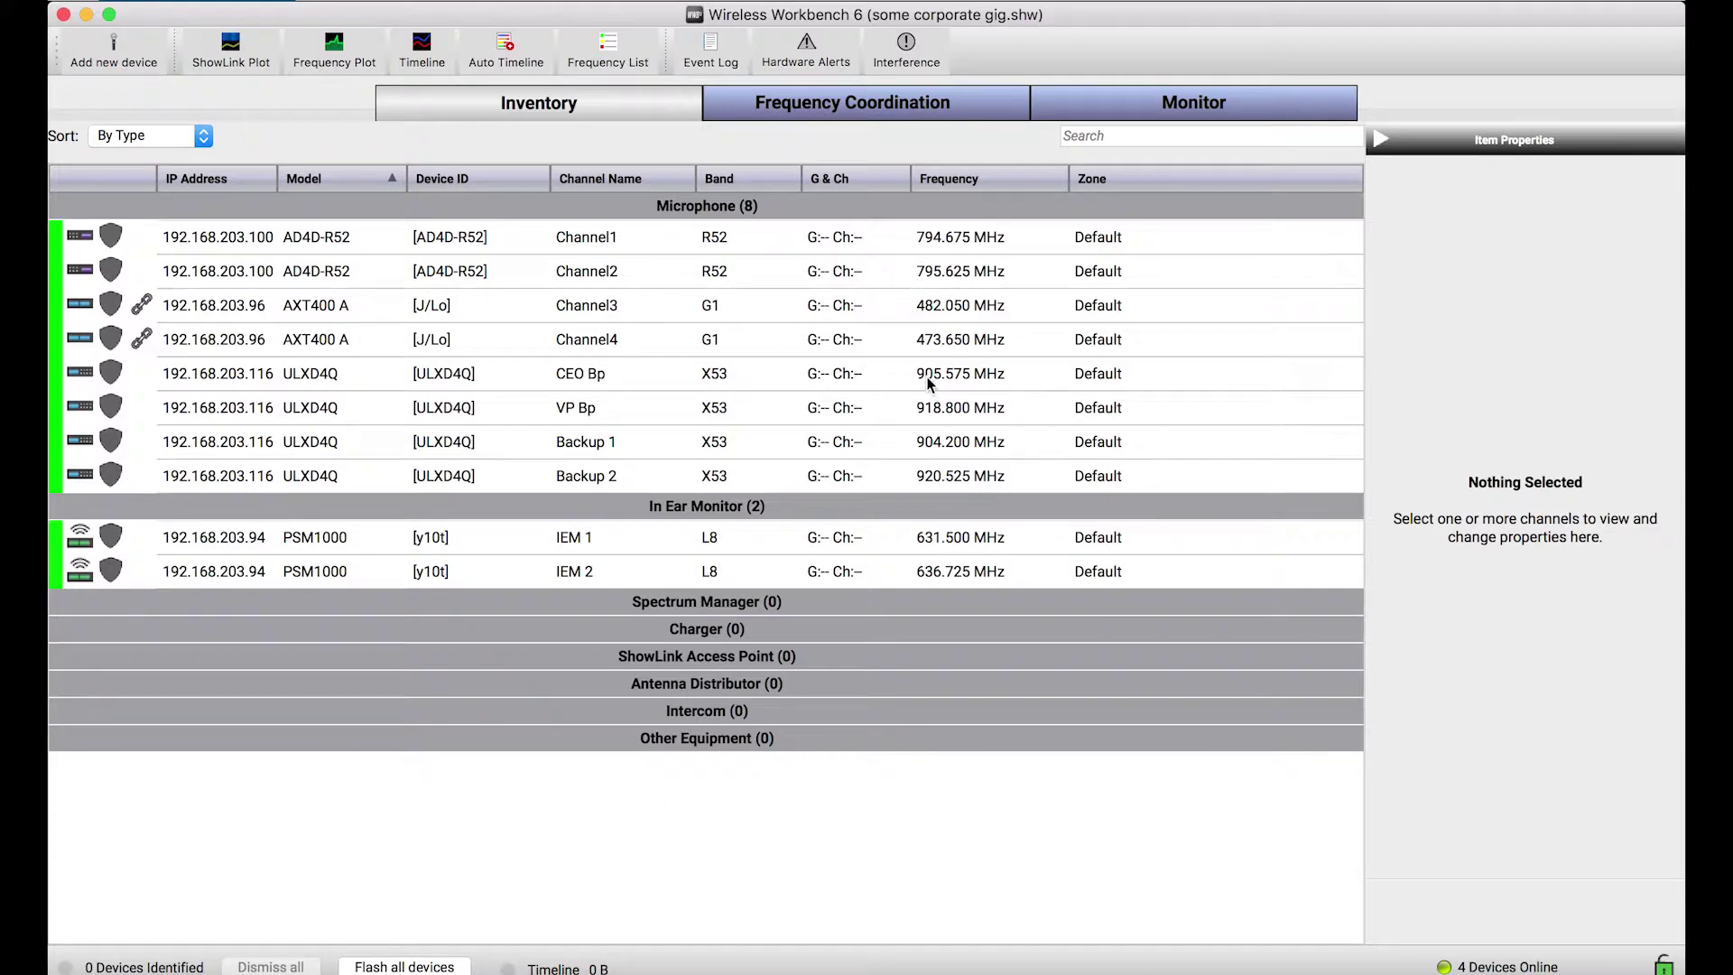
Step: Set the Preferences network interface to the disabled en1, save, and acknowledge the restart error
key("super+comma")
left_click(938, 177)
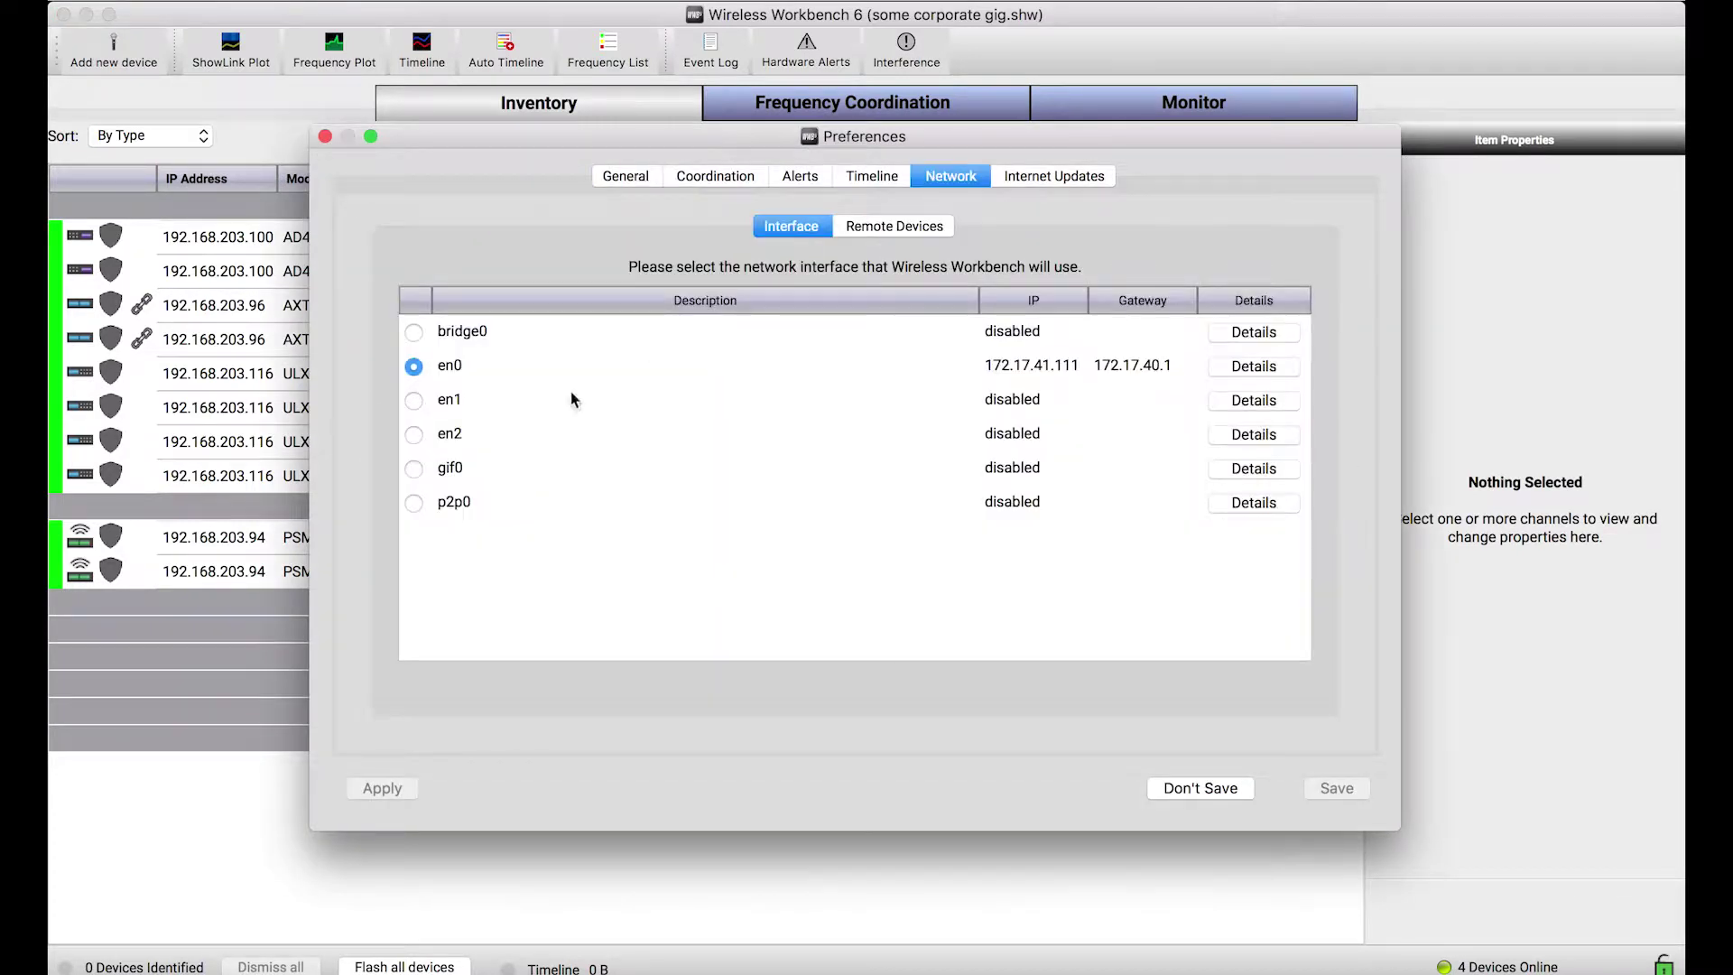
left_click(414, 403)
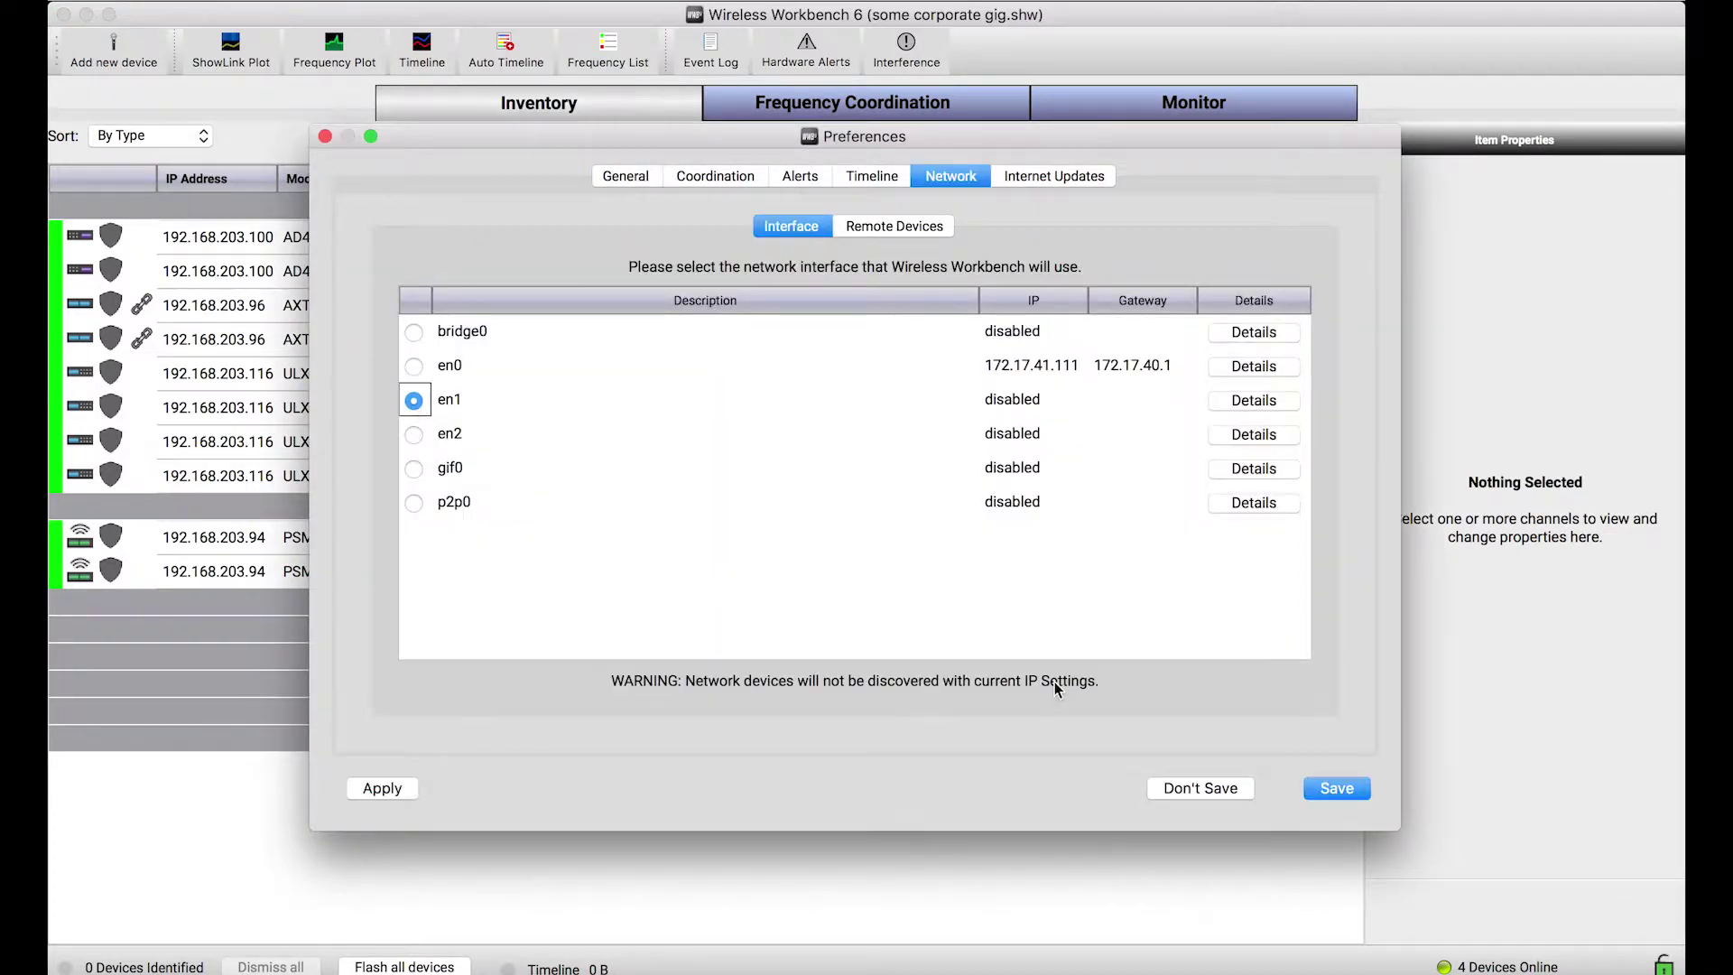
left_click(1345, 793)
left_click(934, 495)
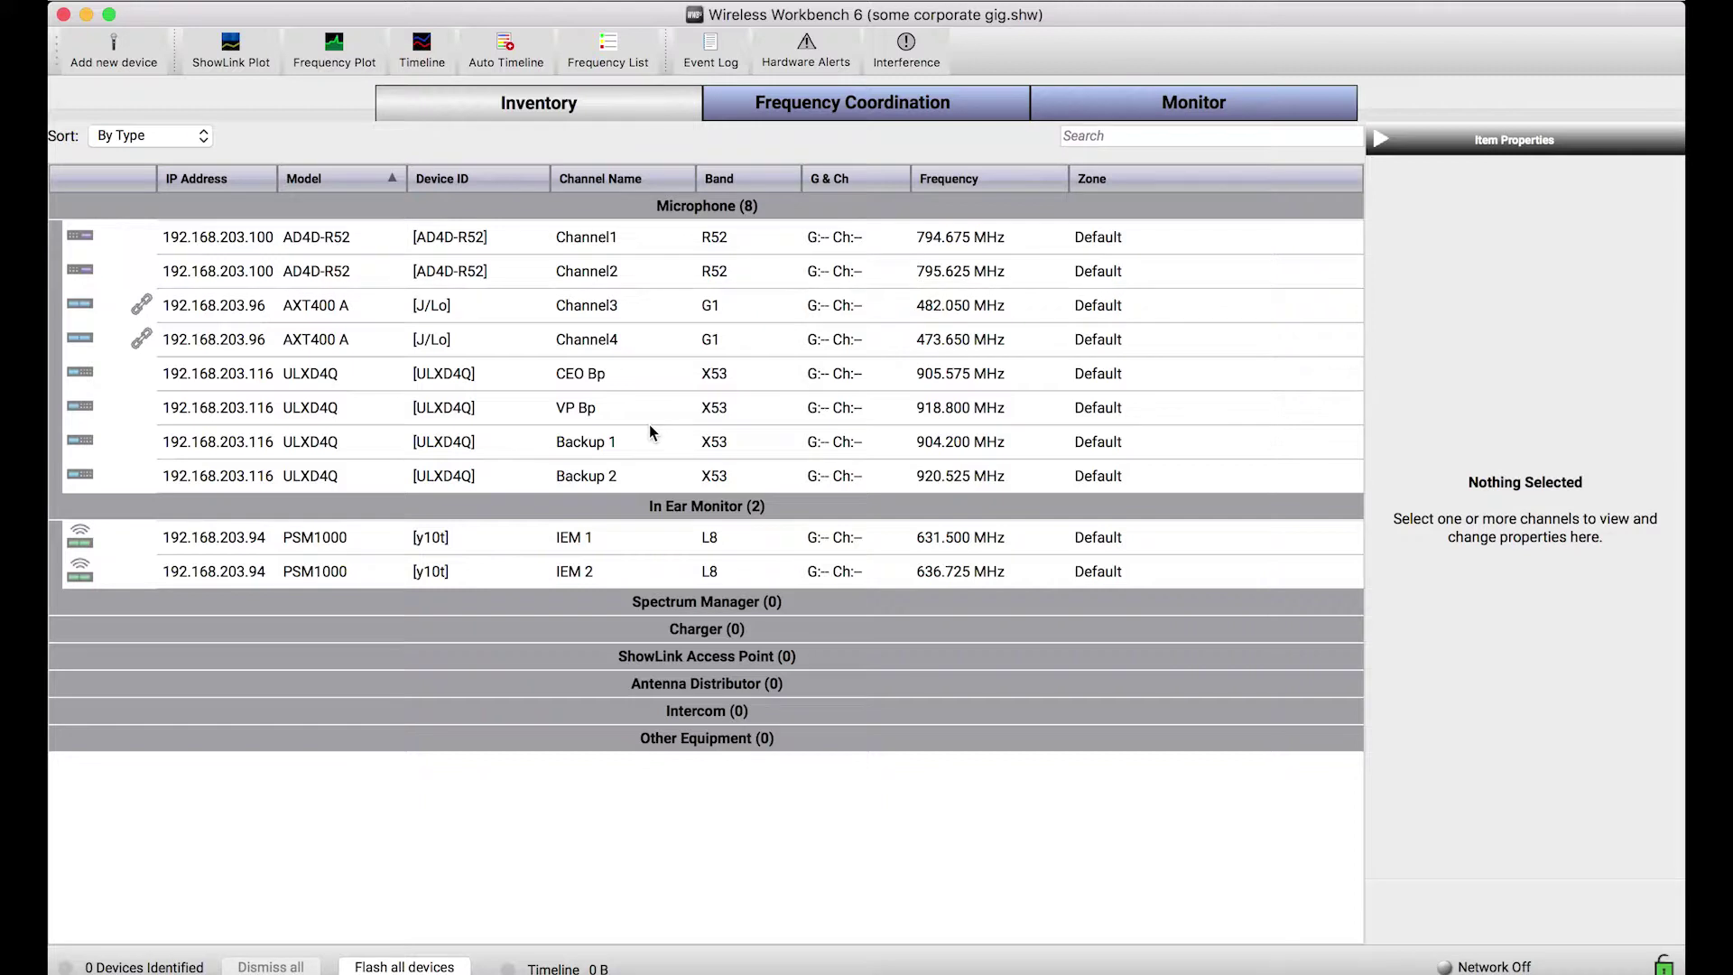
Step: Retune Channel1, Channel2 and Channel3 to 796.675, 801.050 and 485.475 MHz
double_click(988, 240)
left_click(1054, 242)
scroll(1015, 346, "down", 8)
left_click(1015, 347)
left_click(985, 272)
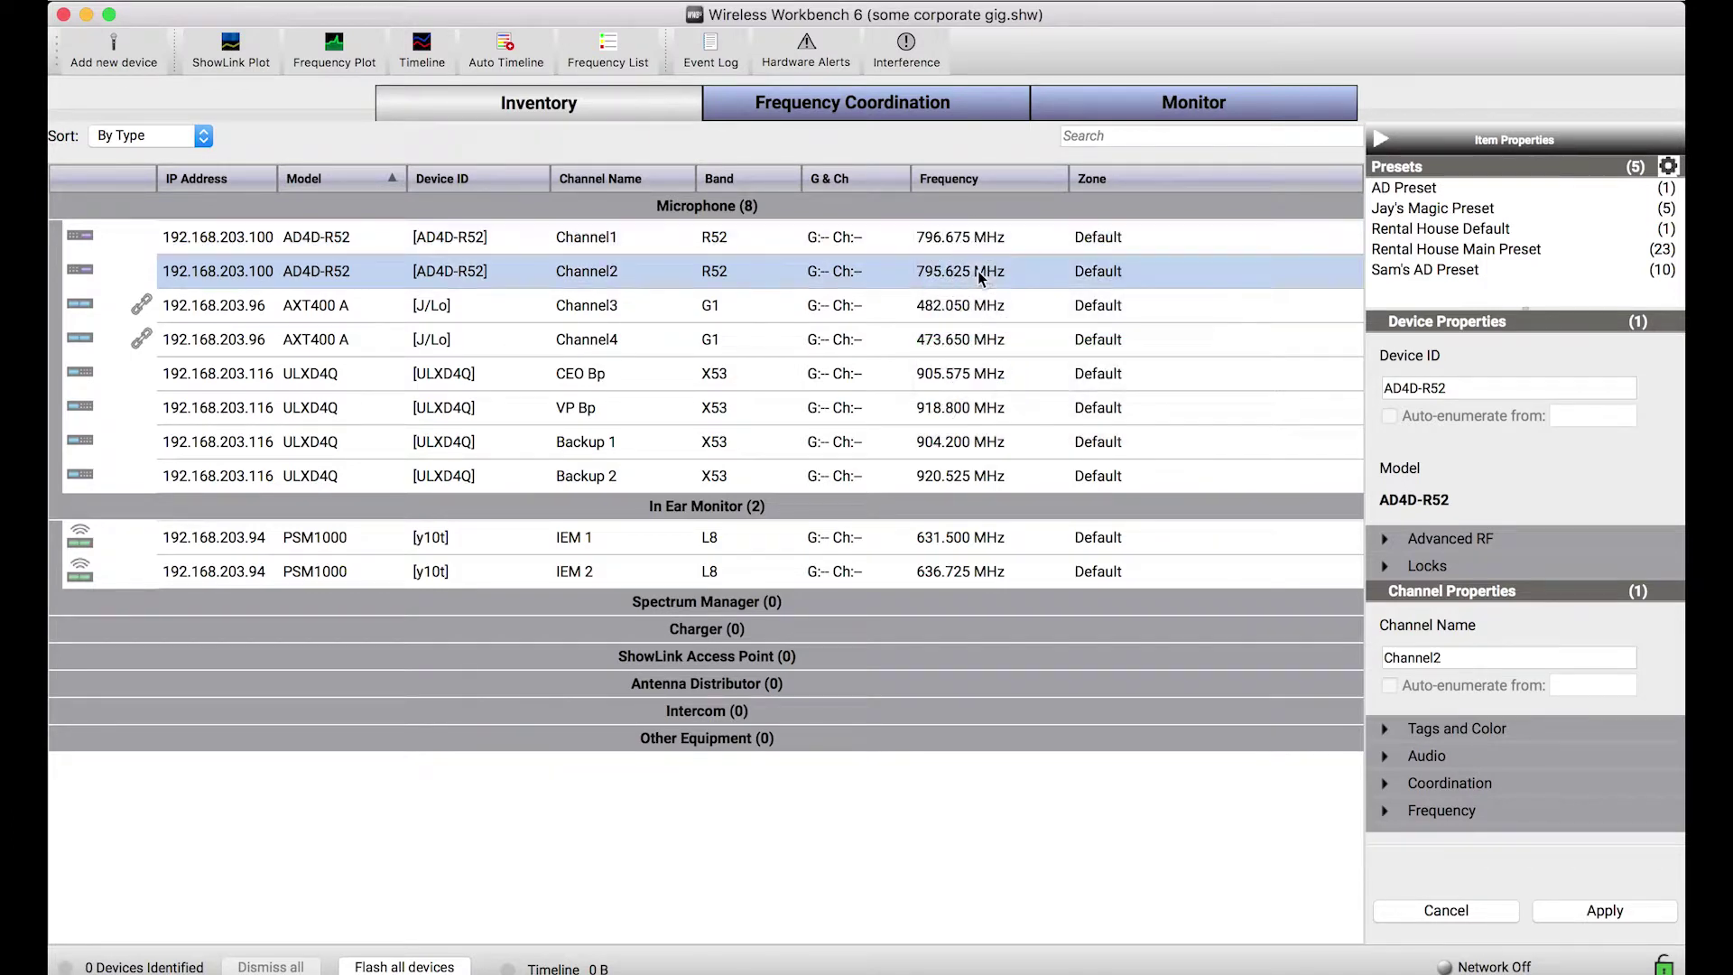
left_click(985, 273)
left_click(1055, 273)
scroll(997, 425, "down", 15)
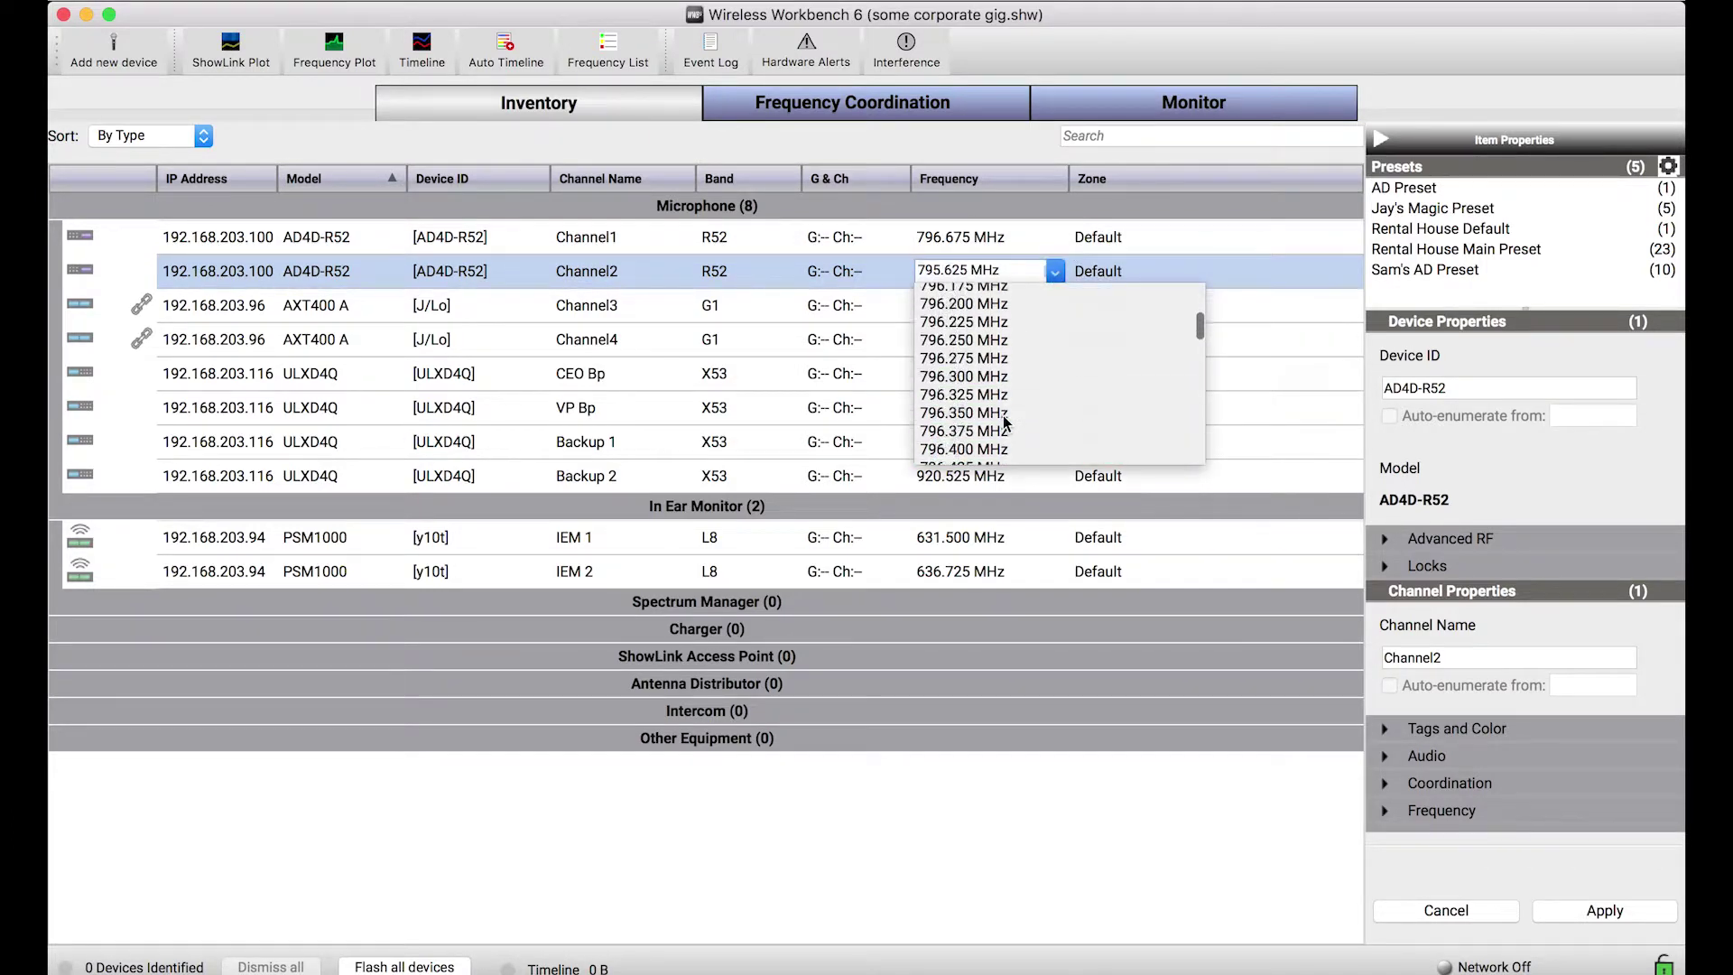
left_click(991, 419)
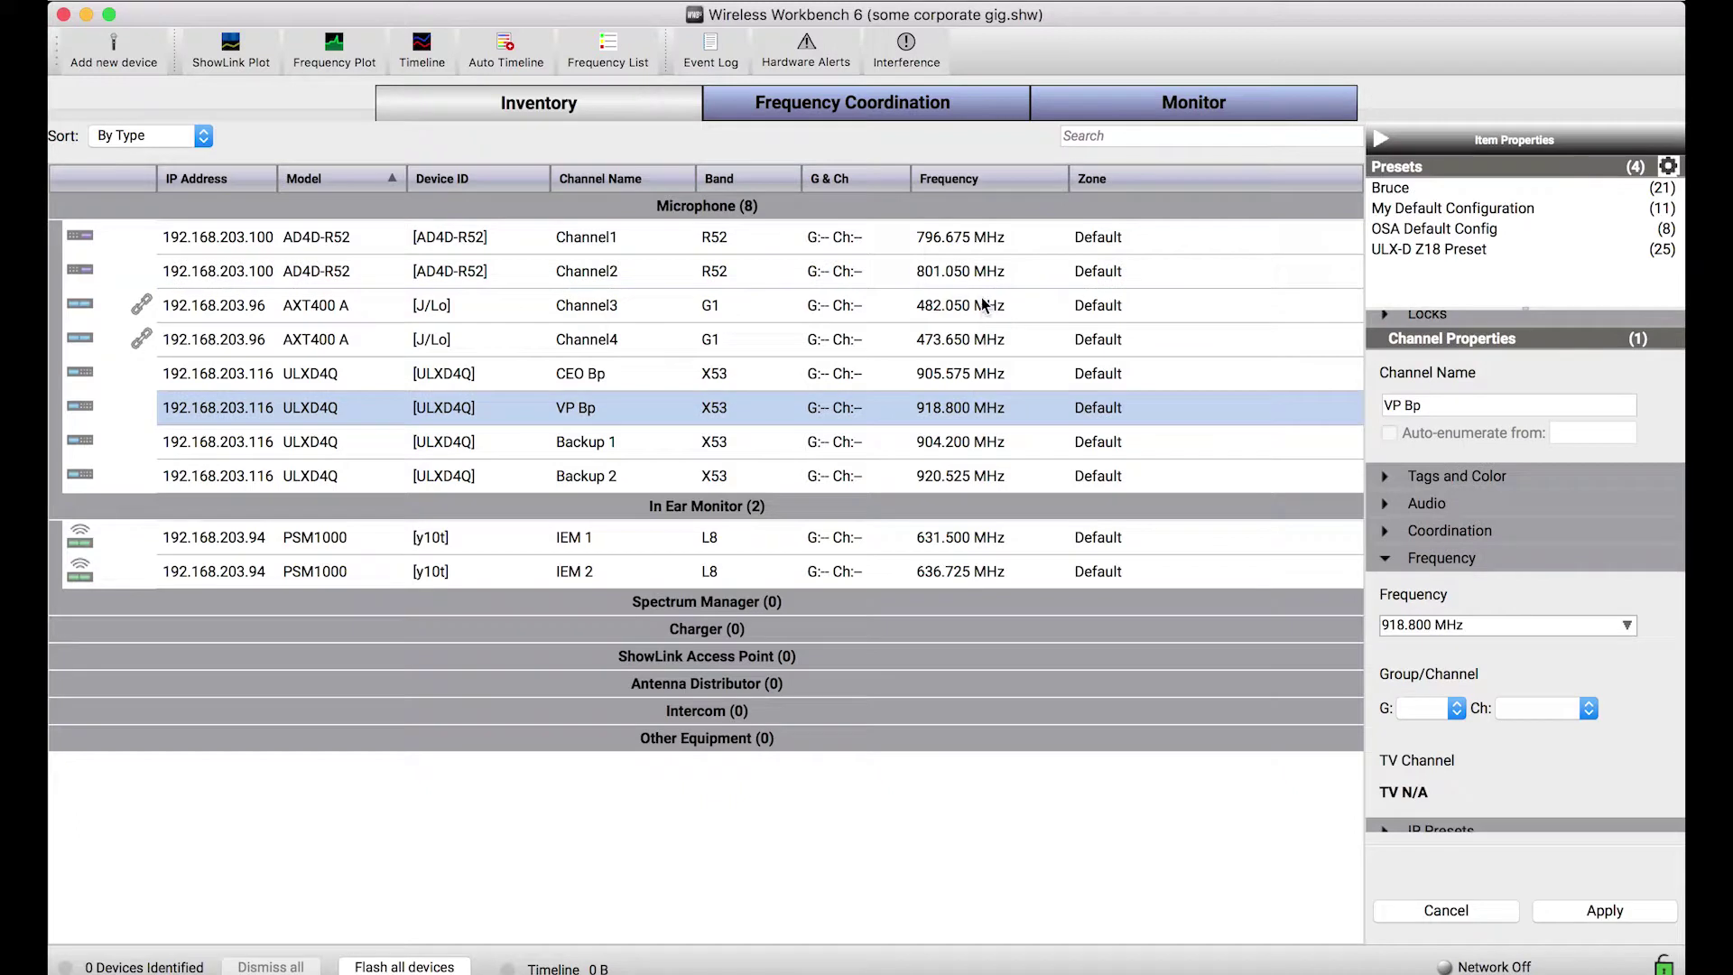
left_click(985, 305)
left_click(986, 305)
left_click(1054, 305)
scroll(1033, 394, "down", 10)
left_click(992, 416)
left_click(930, 849)
Step: Rename Channel1–4 to Sam, Karishma, Kelsey and Anu
double_click(607, 234)
type("Sam")
key("Return")
double_click(610, 267)
type("Karishma")
key("Return")
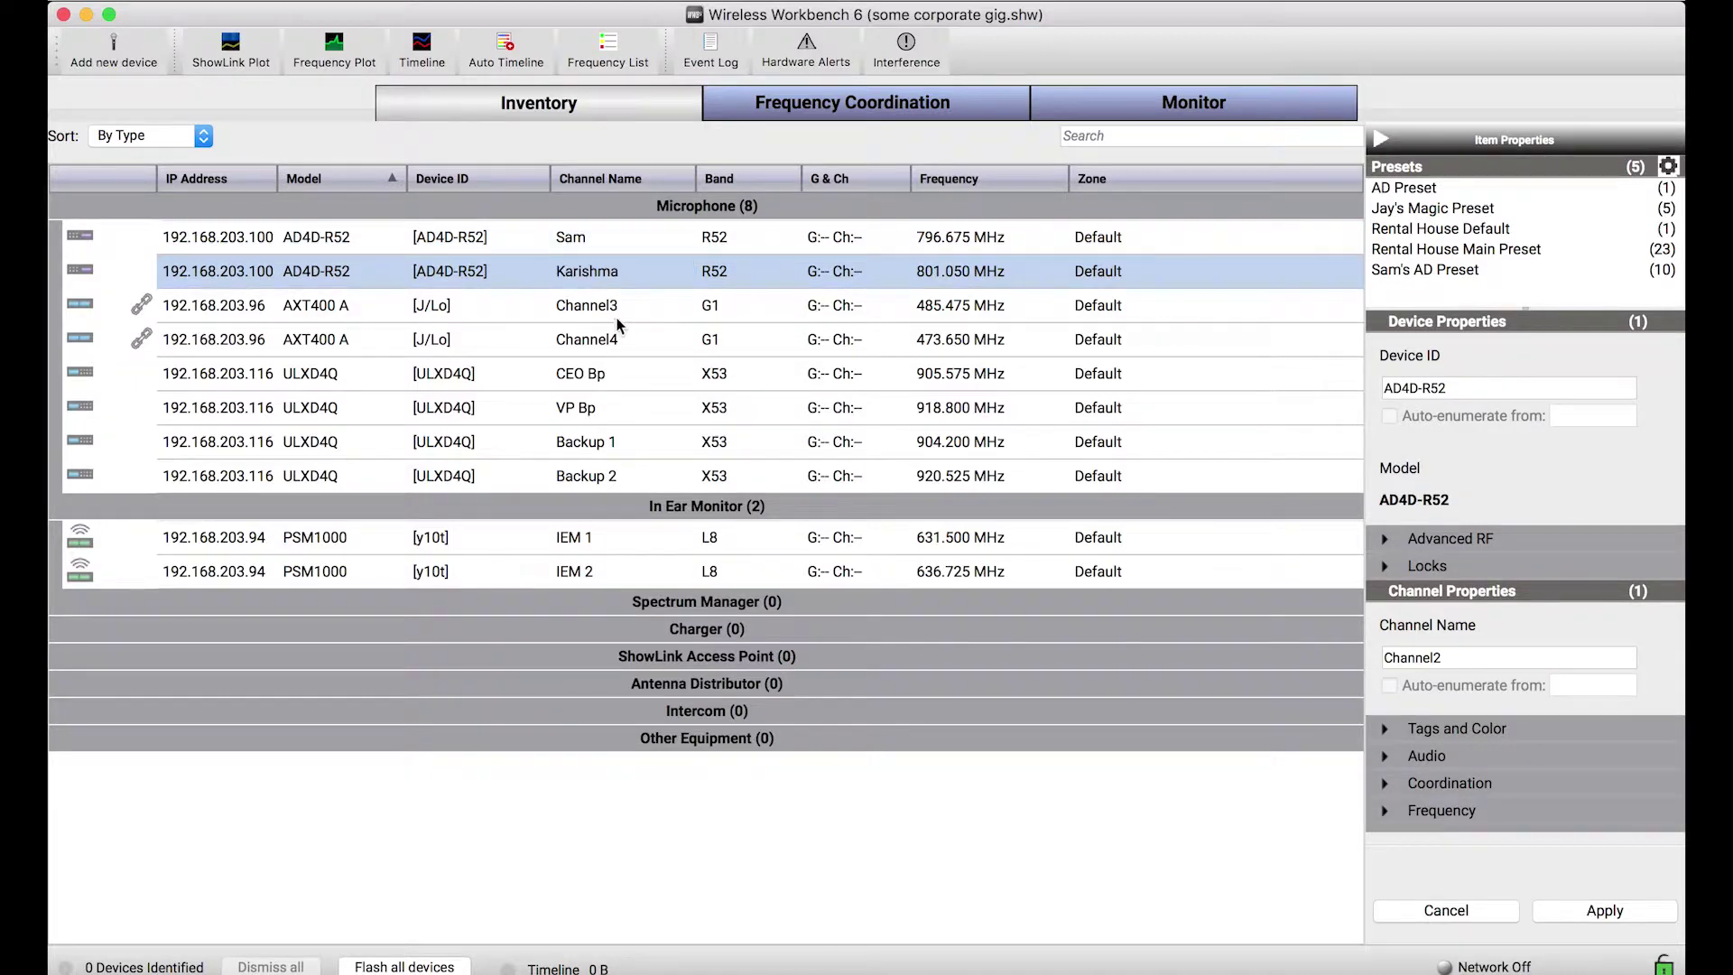
double_click(610, 305)
type("Kelsey")
key("Return")
double_click(594, 334)
type("Anu")
key("Return")
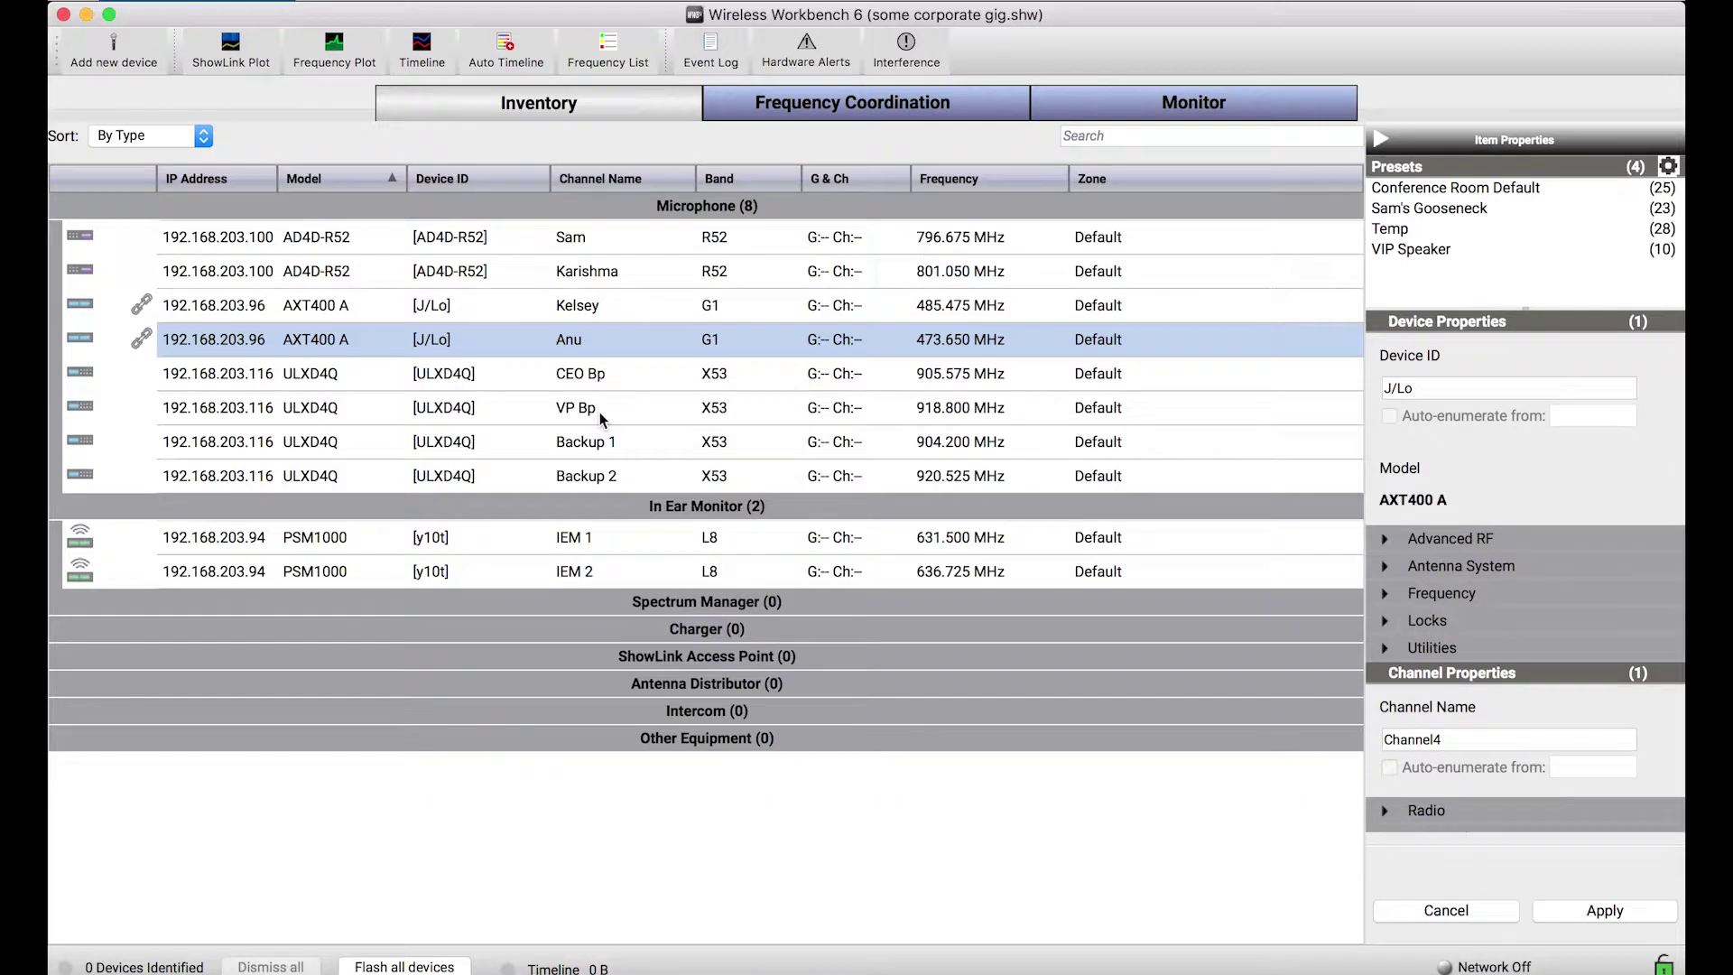
Step: Switch the Preferences network interface back to en0 and save to reconnect the devices
key("super+comma")
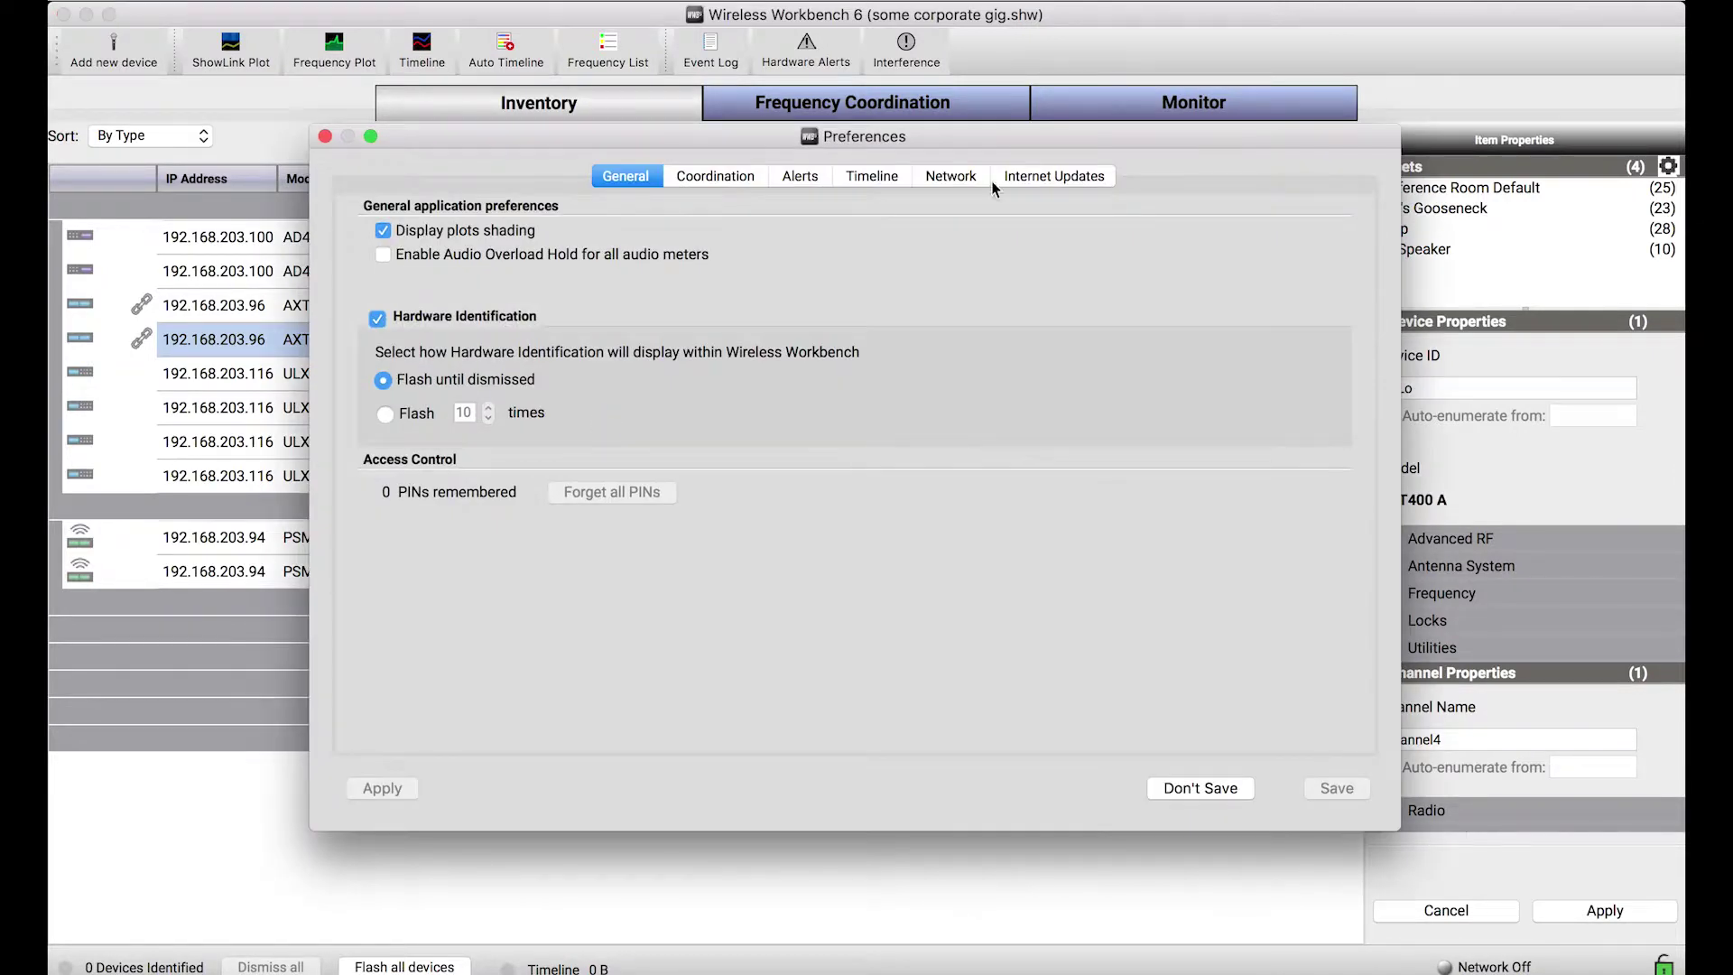
left_click(951, 176)
left_click_drag(956, 145, 986, 232)
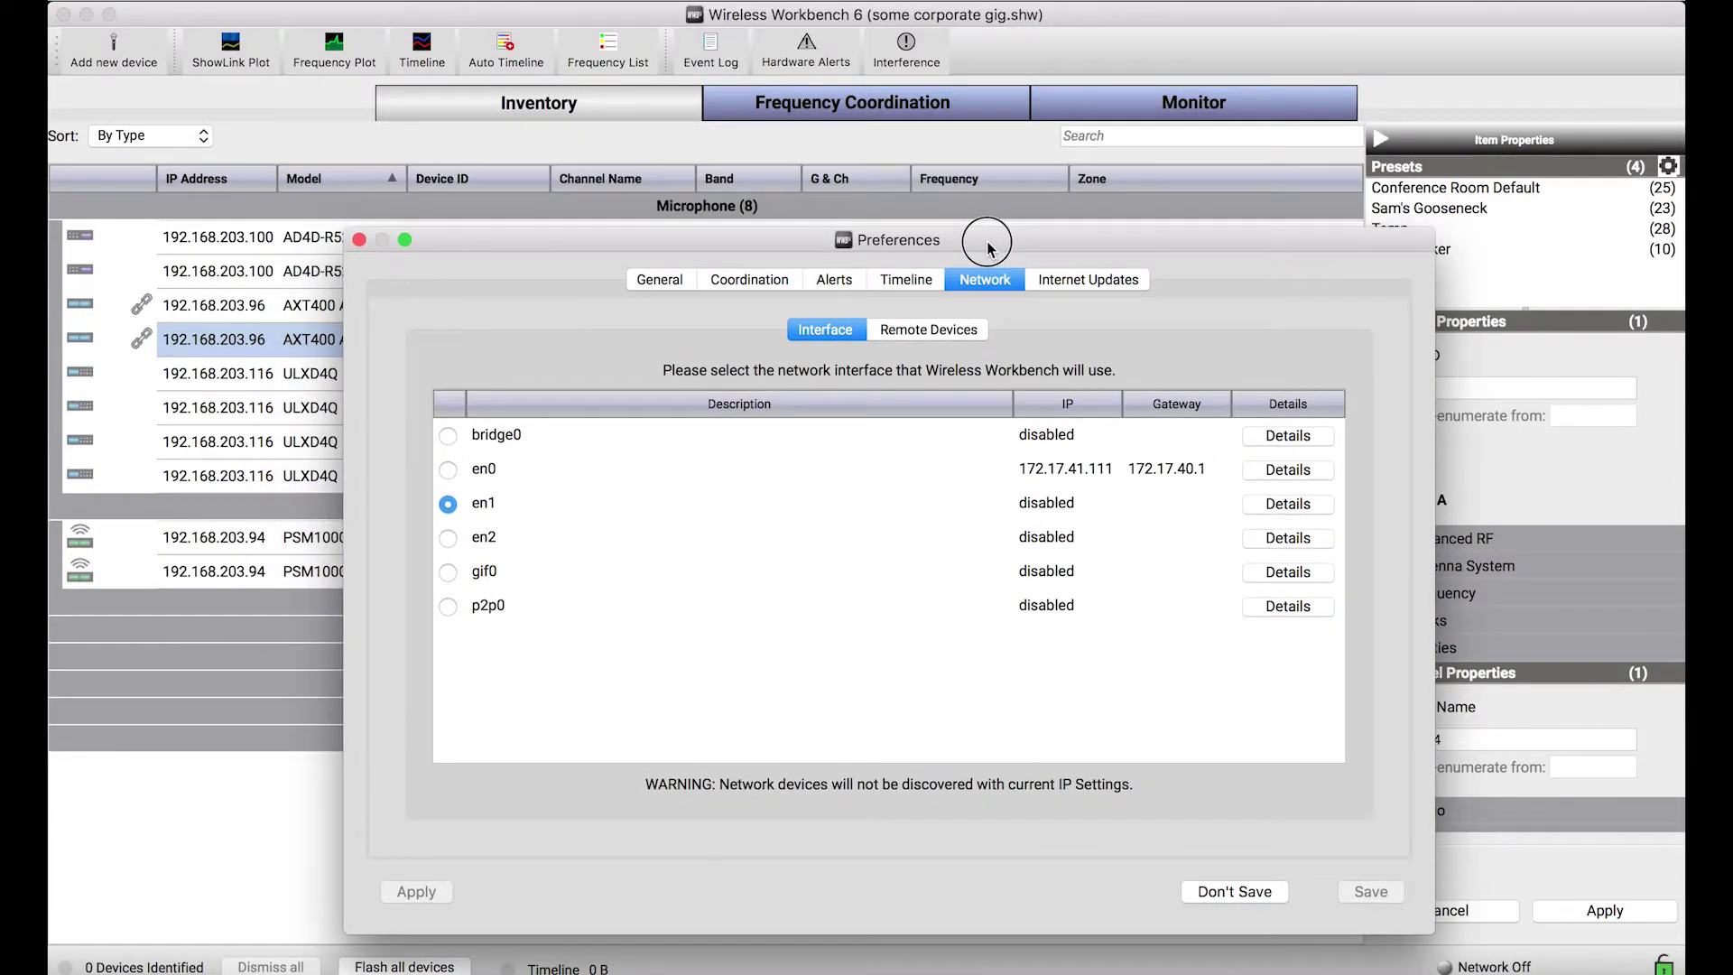
left_click(449, 457)
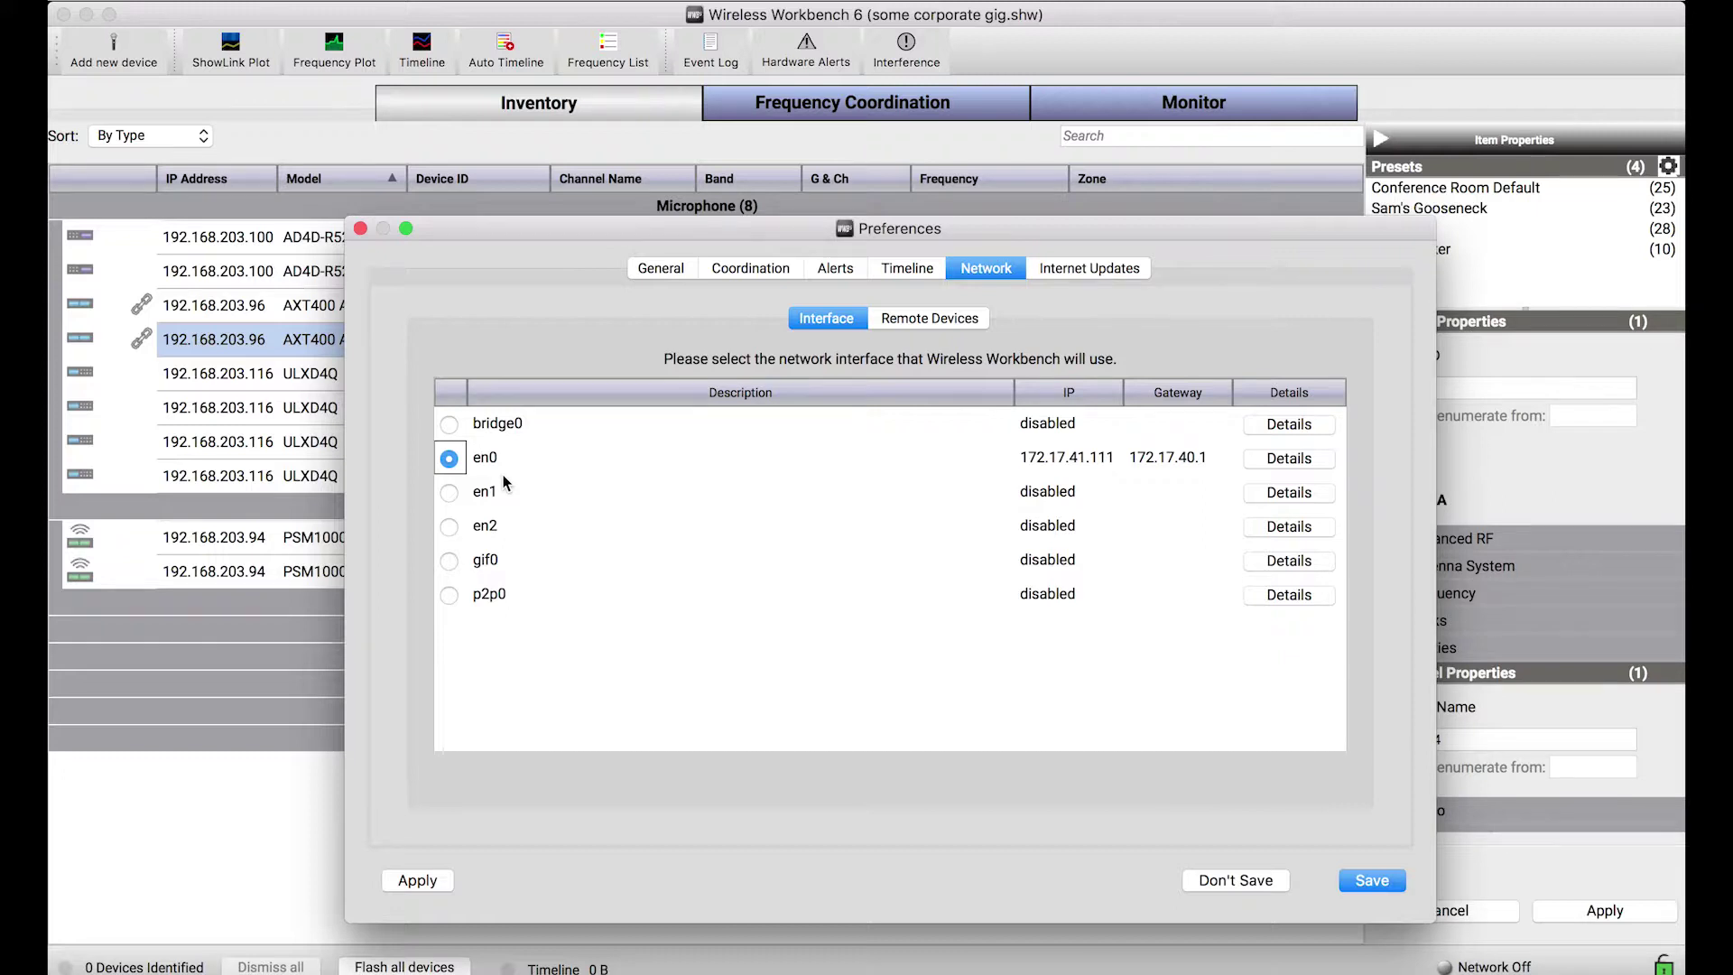
left_click(1381, 892)
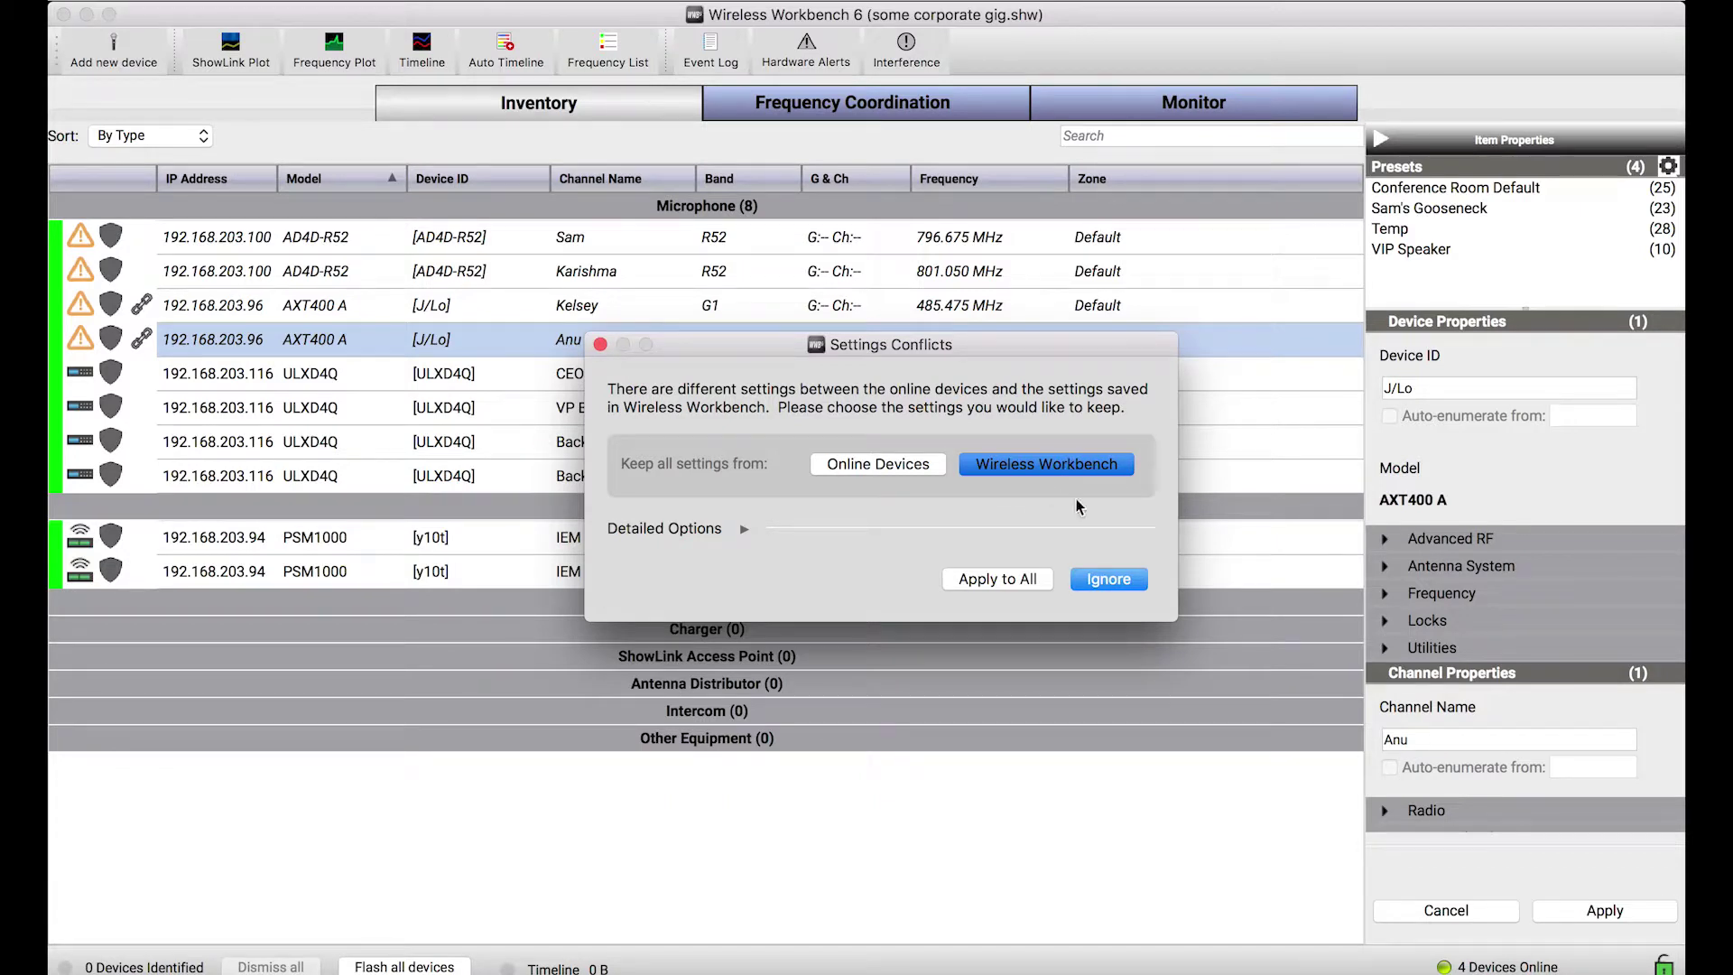
Step: Choose Wireless Workbench for all conflicts and expand Detailed Options for AXT400 A and AD4D-R52
left_click_drag(984, 344, 1275, 209)
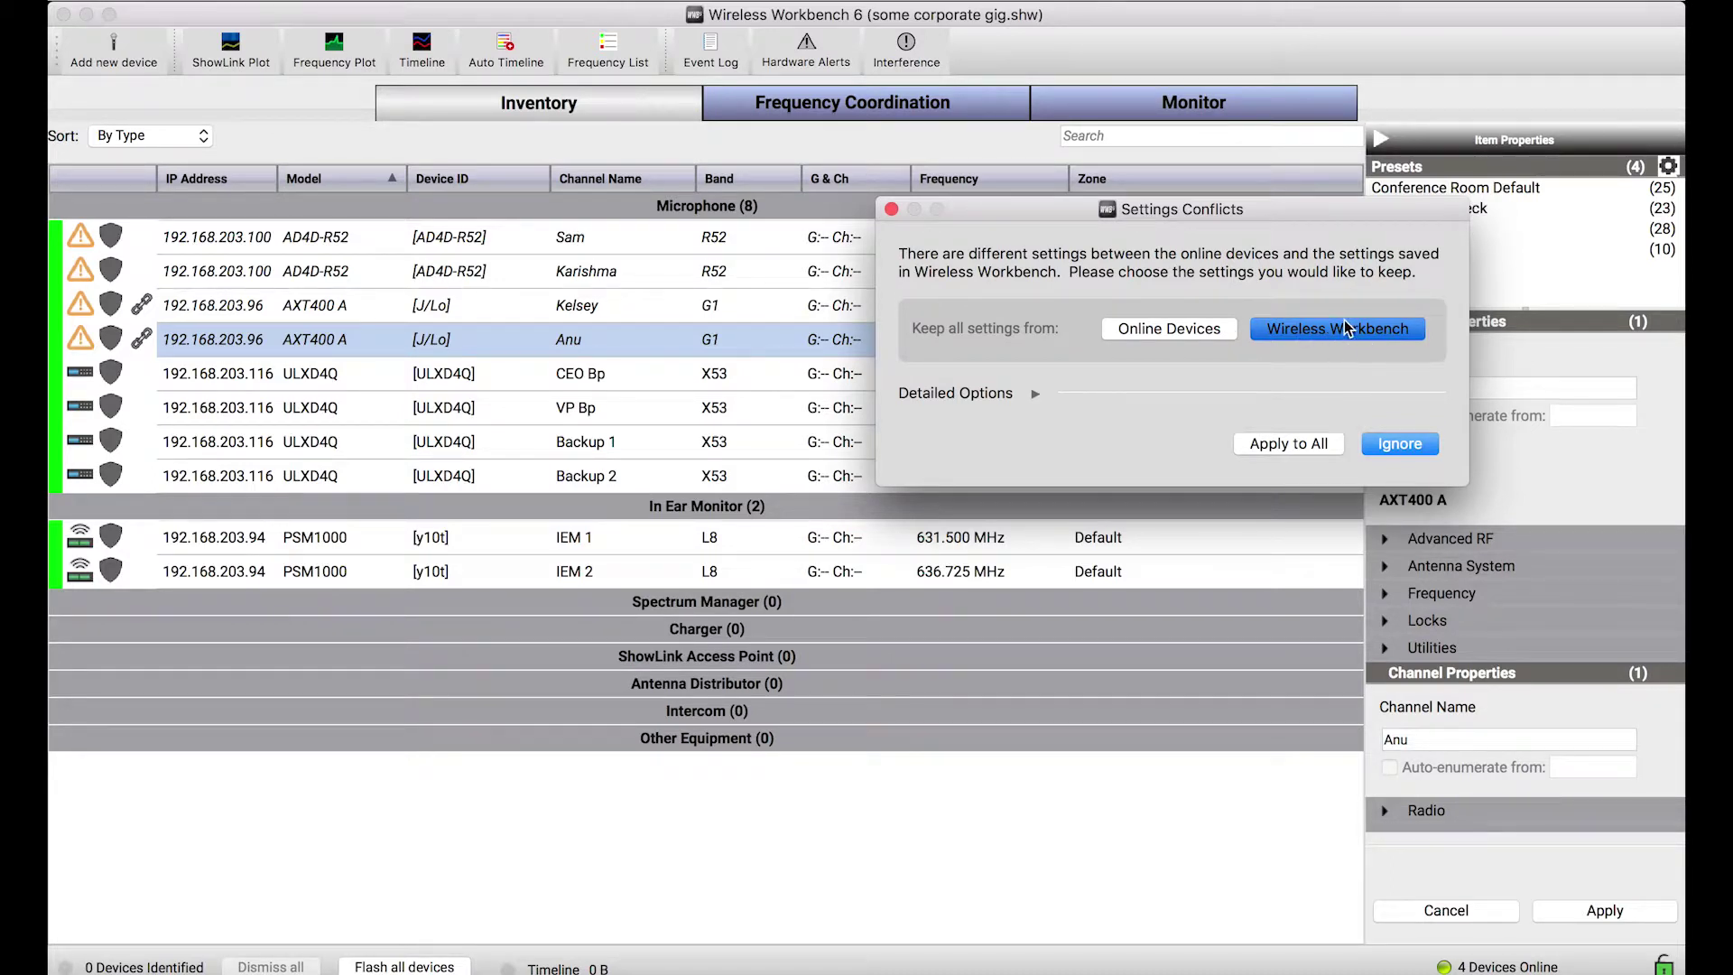
left_click(1321, 339)
left_click(1035, 393)
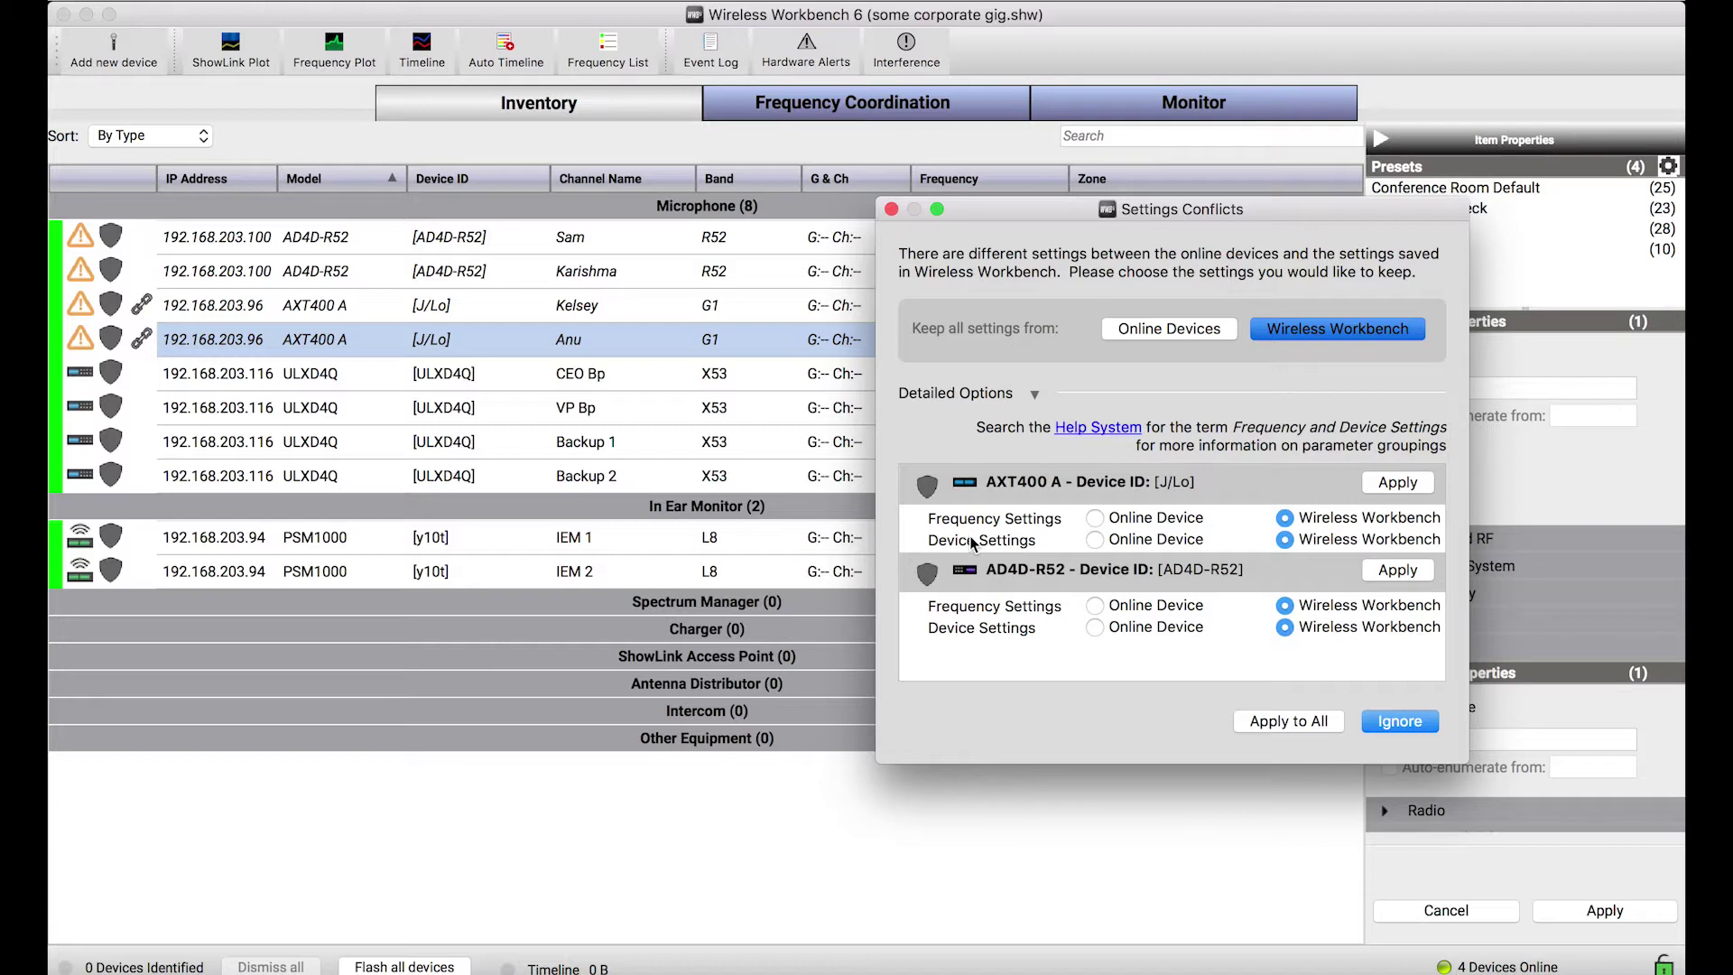
Step: Try Online Device for AXT400 A frequency and device settings, revert both to Wireless Workbench, collapse details
left_click(1096, 519)
left_click(1284, 518)
left_click(1093, 540)
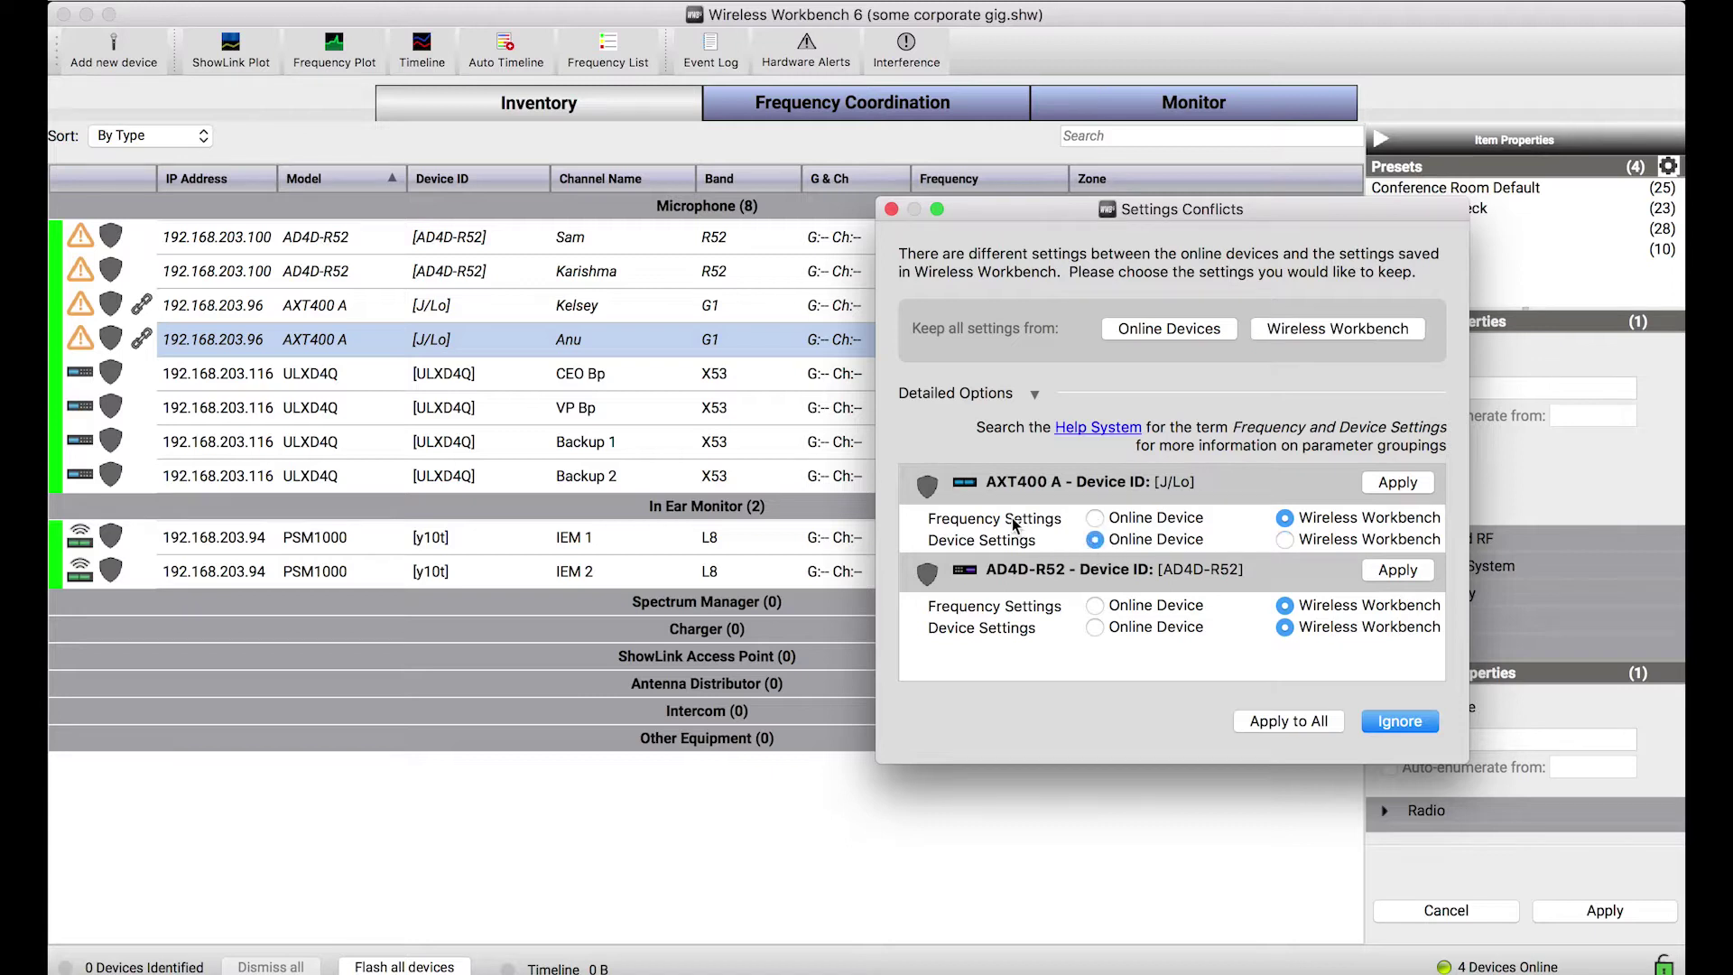
left_click(1285, 540)
left_click(1029, 393)
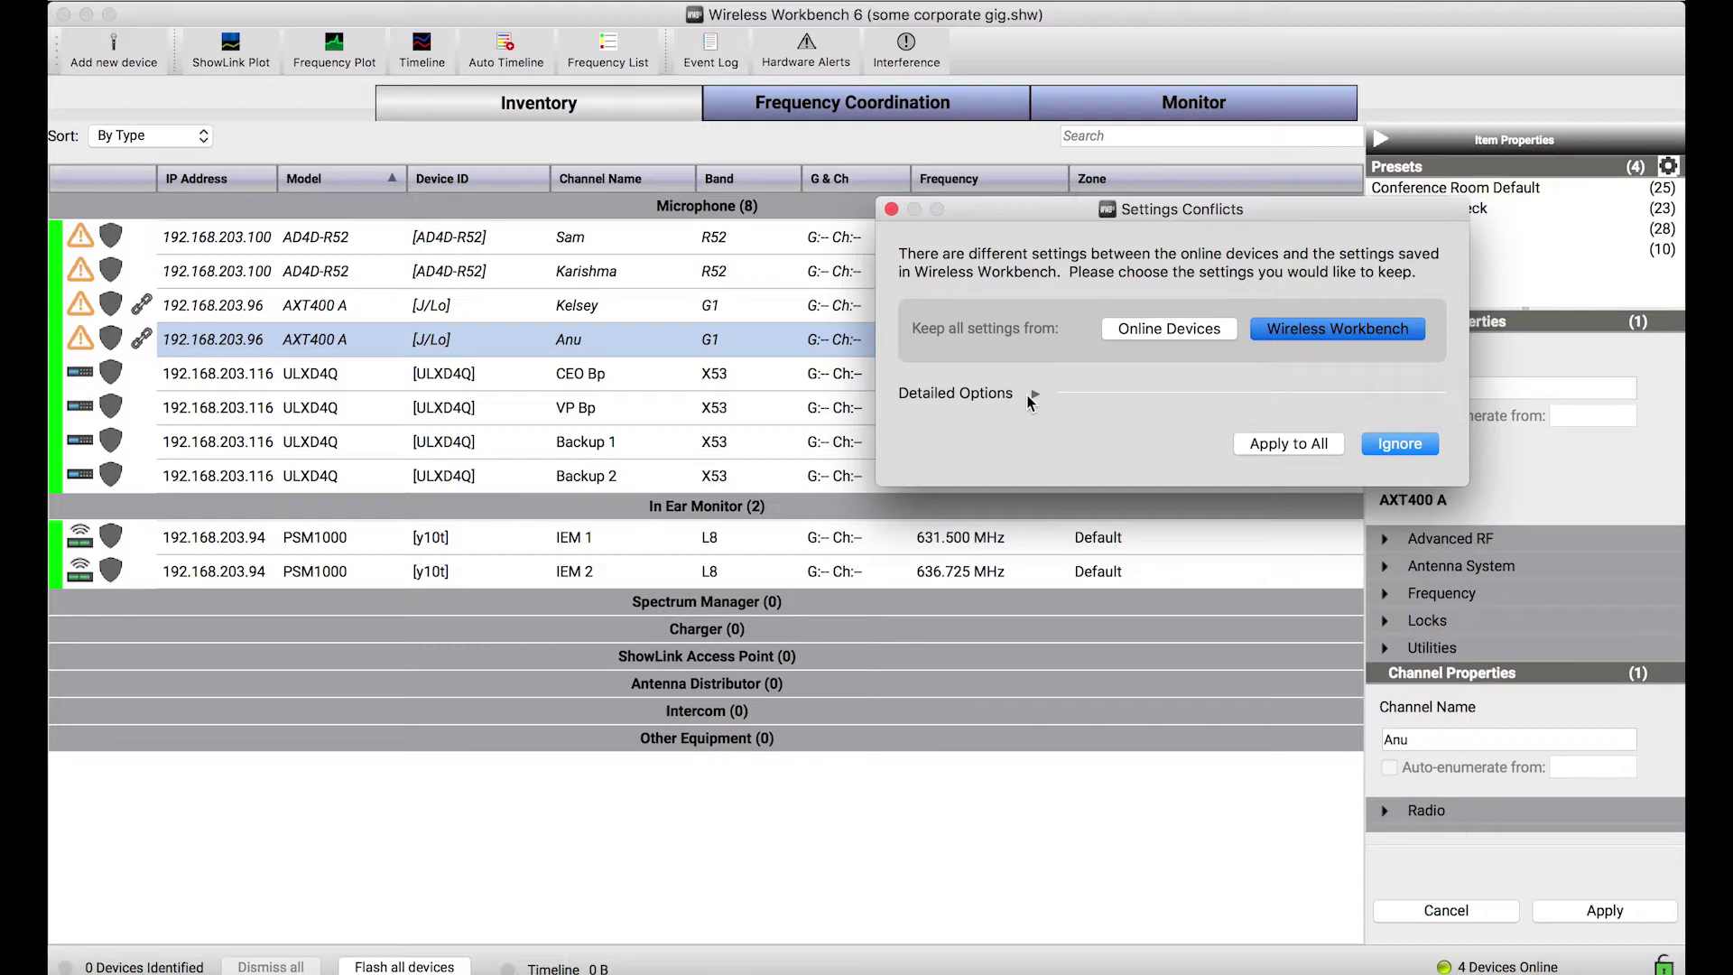
Step: Keep Wireless Workbench selected and apply it to all devices to sync them
left_click(1314, 329)
left_click_drag(995, 209, 999, 331)
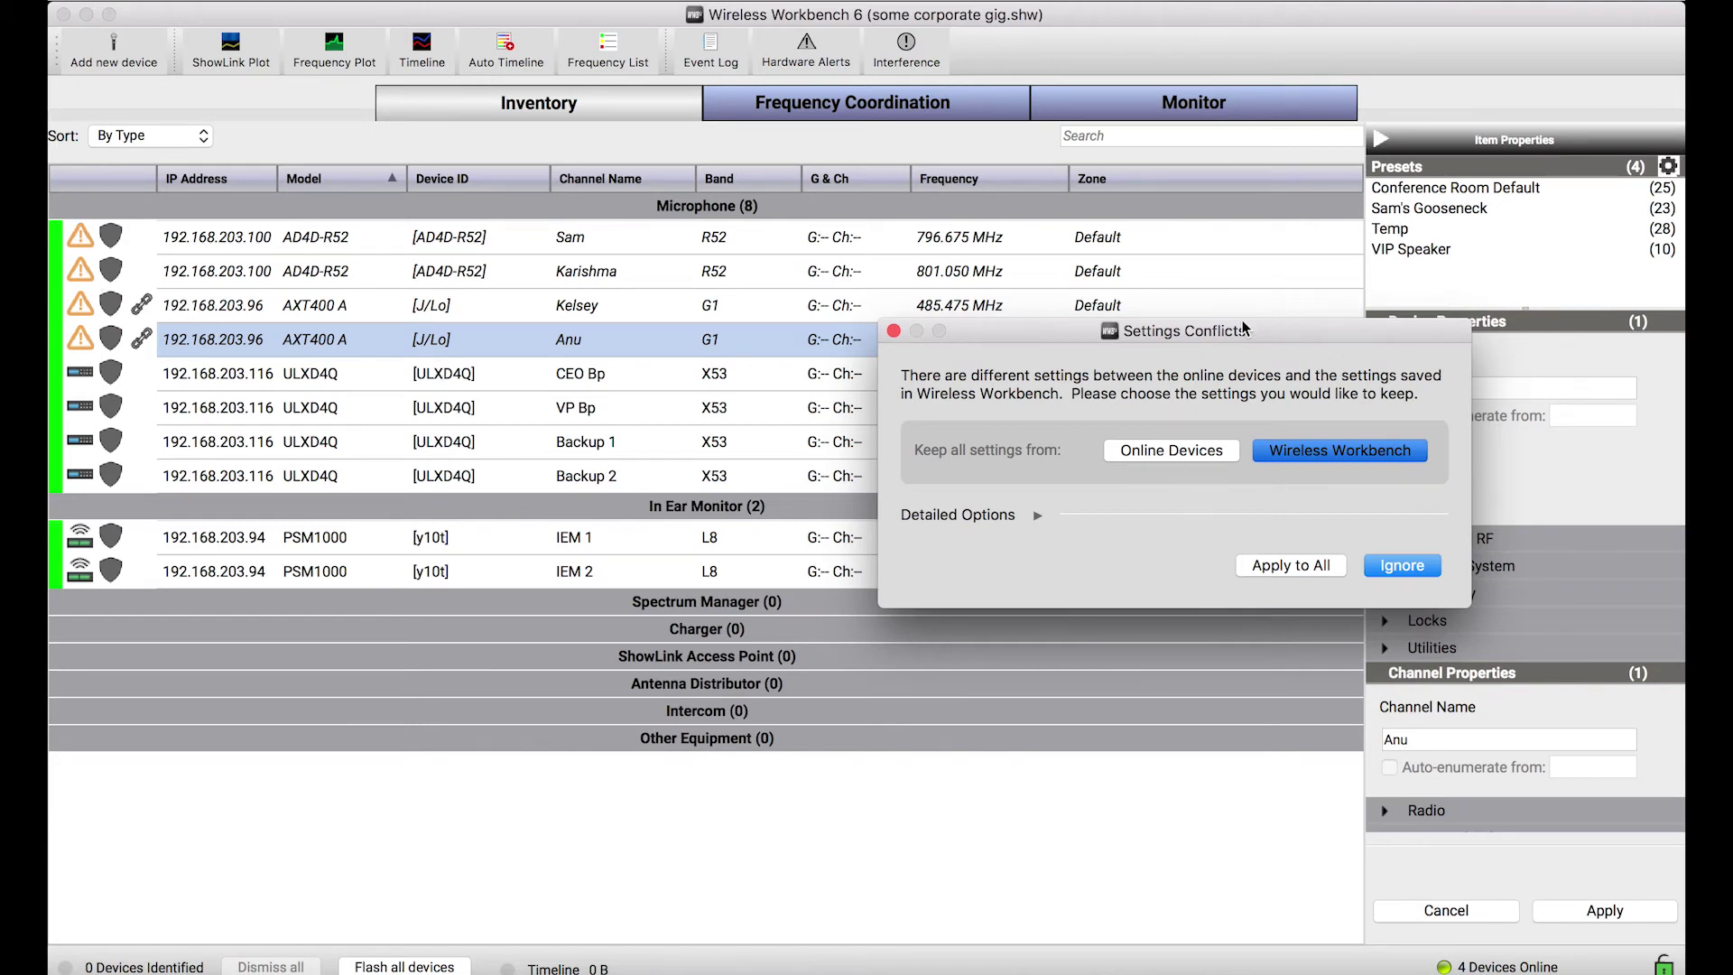
left_click(1296, 565)
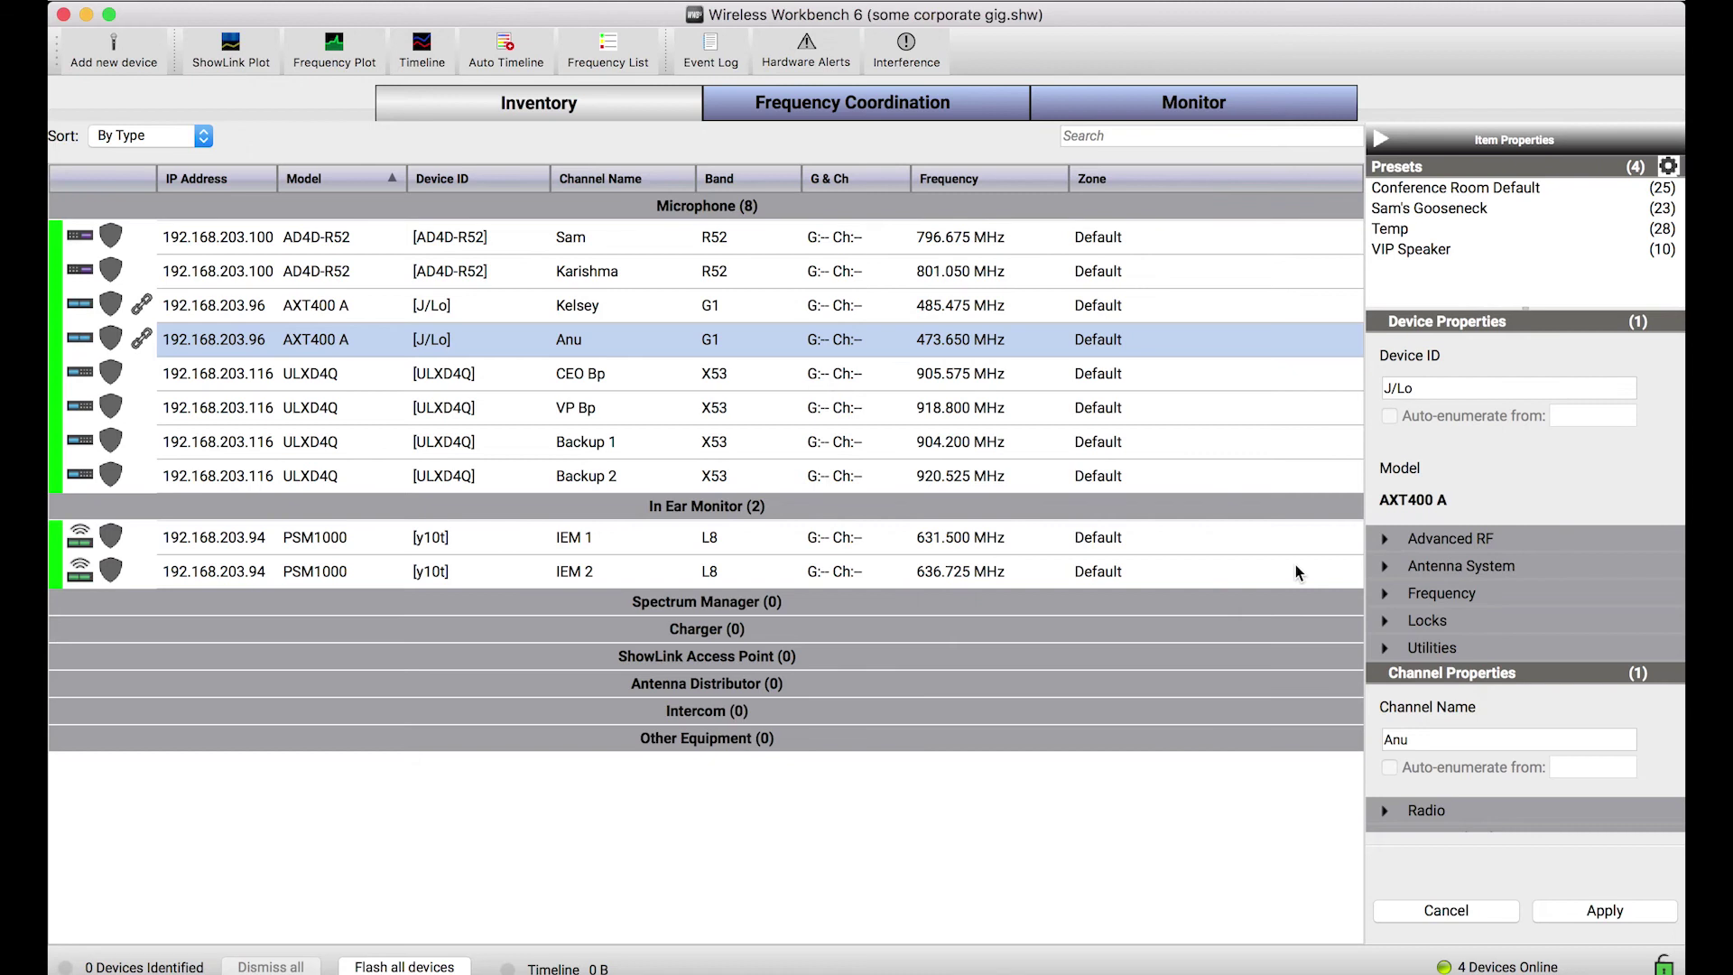